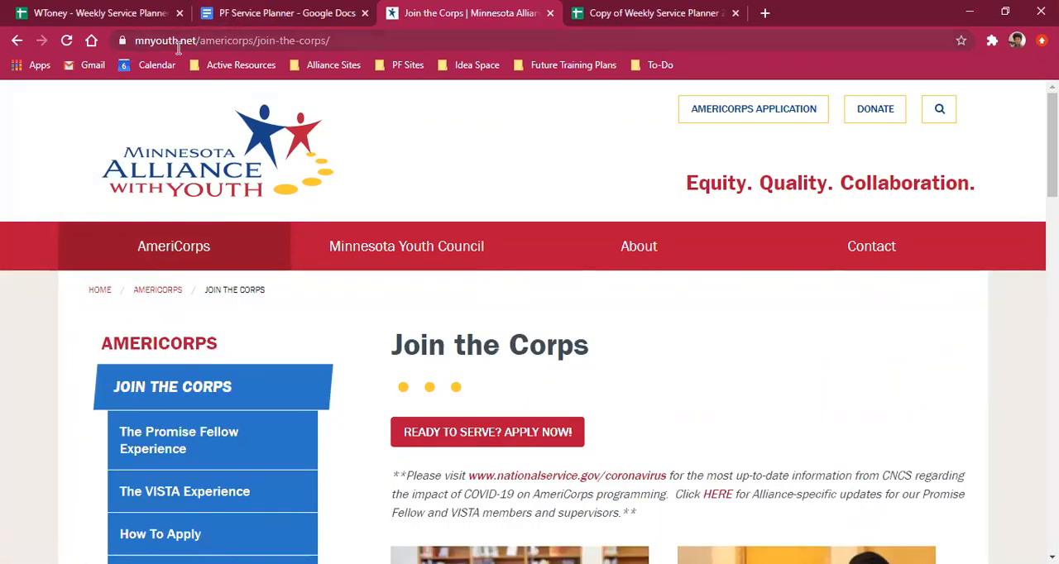
Step: Open the Promise Fellow Google Site from the Current Members page of the Minnesota Alliance With Youth website
scroll(198, 323, "down", 5)
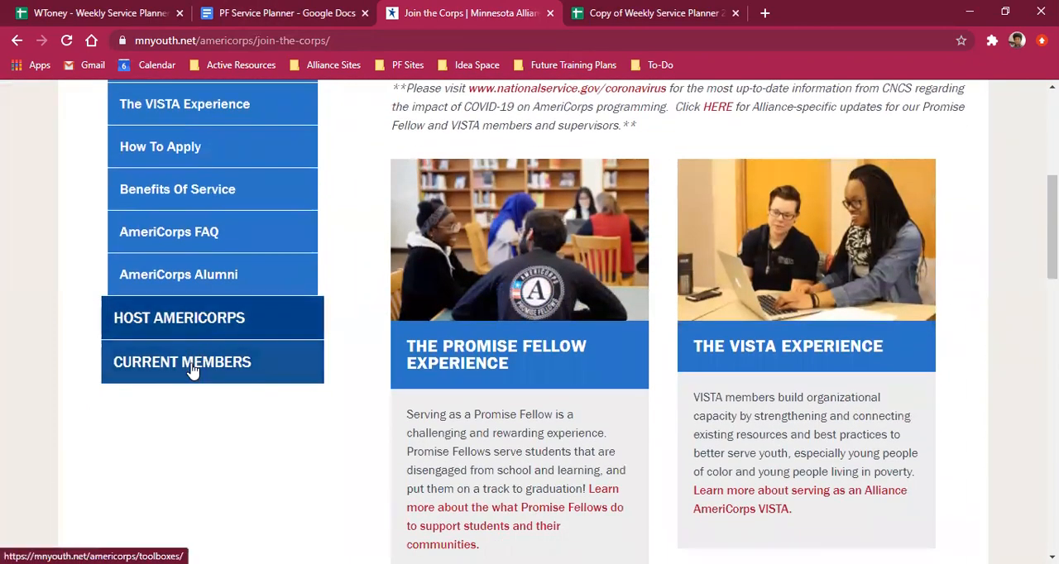
left_click(190, 370)
scroll(371, 335, "down", 2)
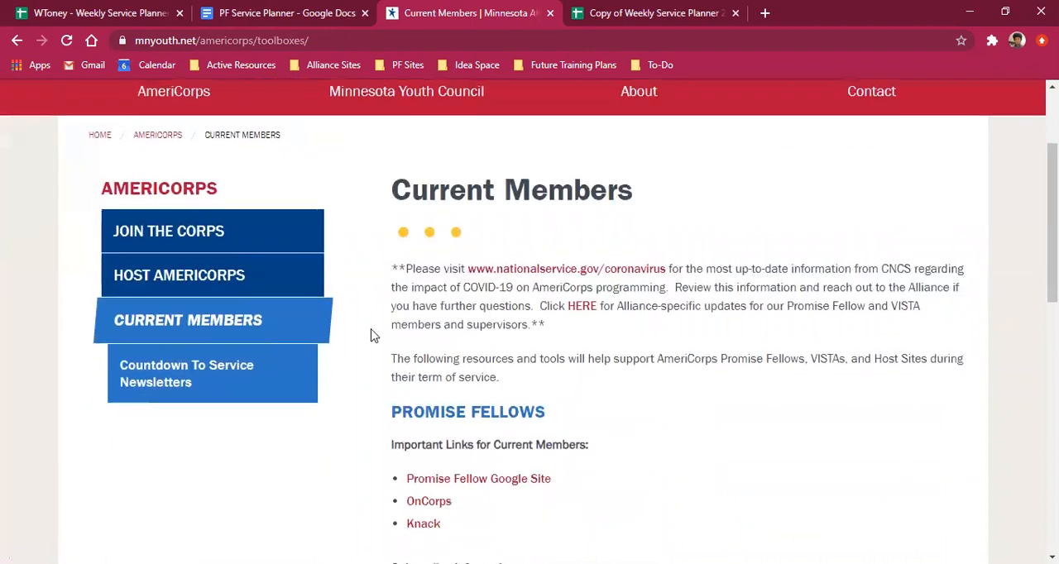
scroll(372, 335, "down", 1)
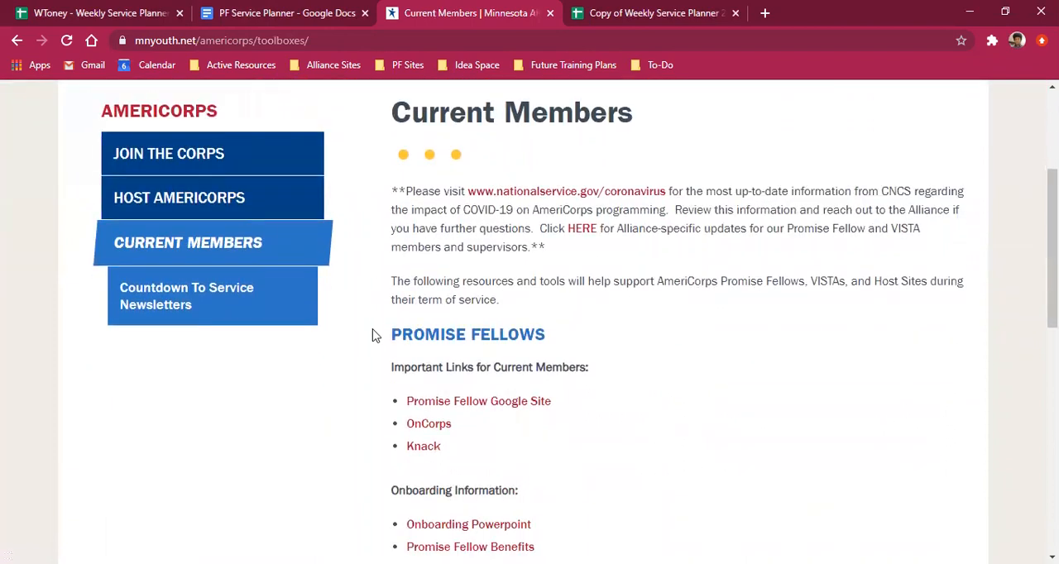
left_click(480, 405)
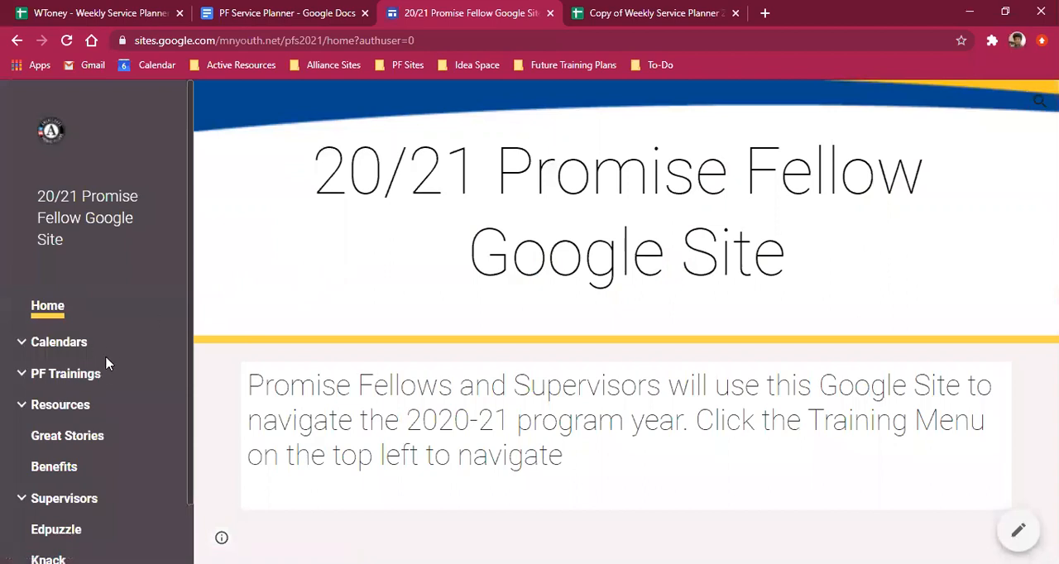
Step: Expand the site's Resources section and open the Service Planner page
scroll(107, 360, "down", 1)
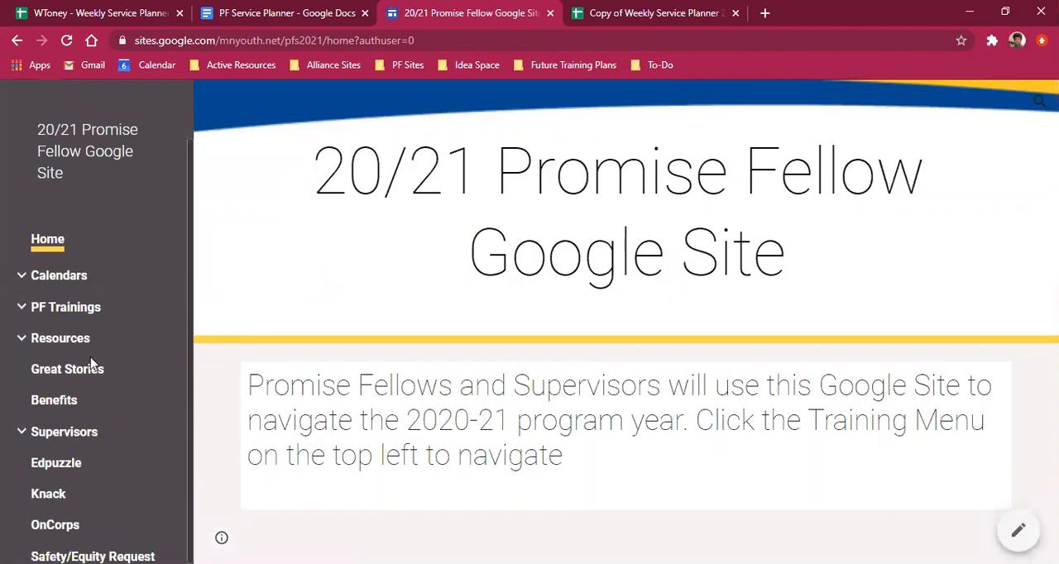
left_click(20, 340)
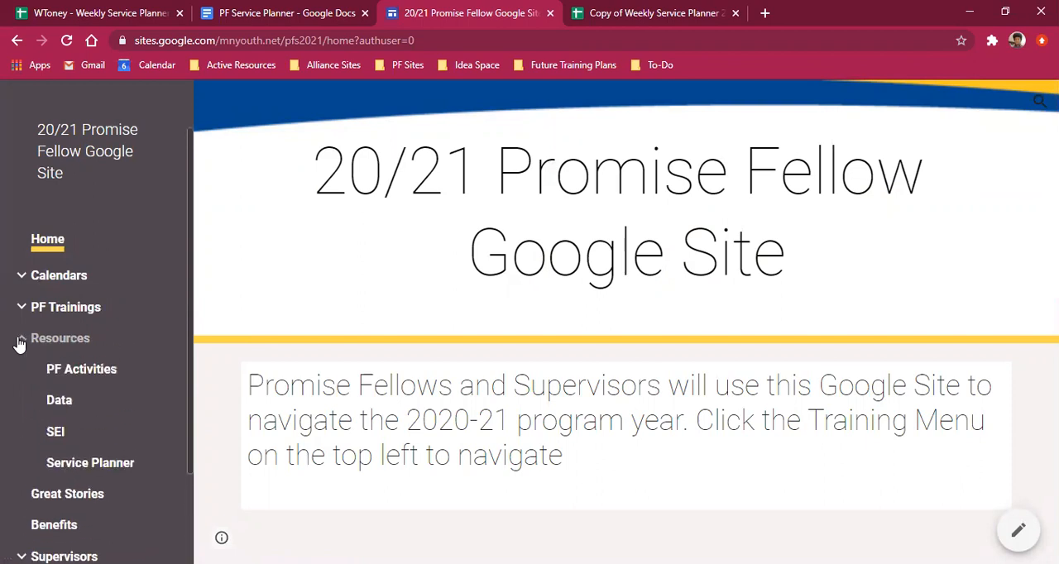
left_click(80, 469)
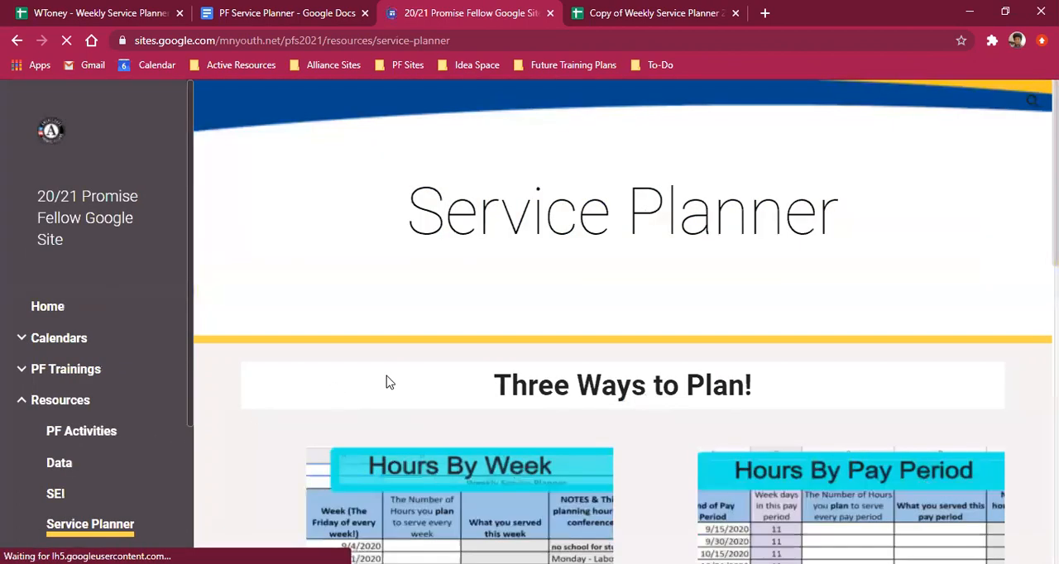
Step: Review the three planning options on the Service Planner page, including their descriptions and the spreadsheet links
scroll(546, 354, "down", 3)
scroll(688, 346, "down", 2)
scroll(691, 348, "up", 5)
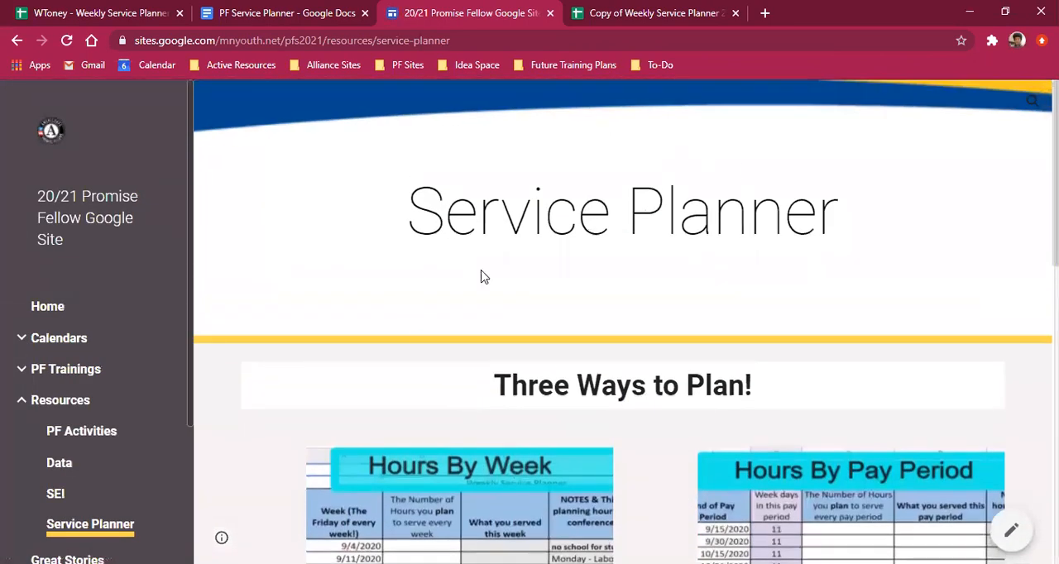
scroll(501, 244, "down", 1)
scroll(505, 248, "down", 4)
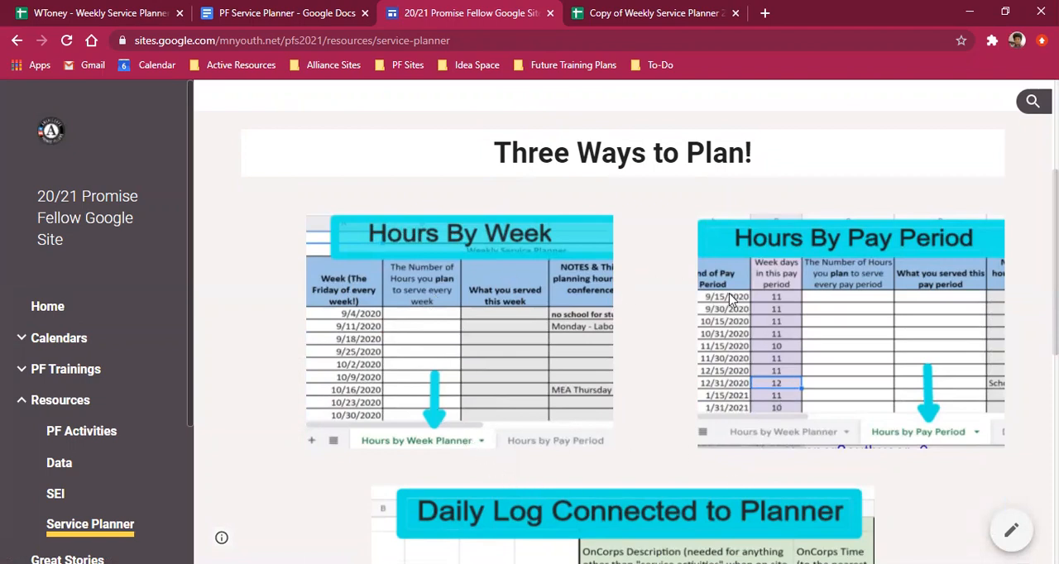
scroll(741, 255, "down", 7)
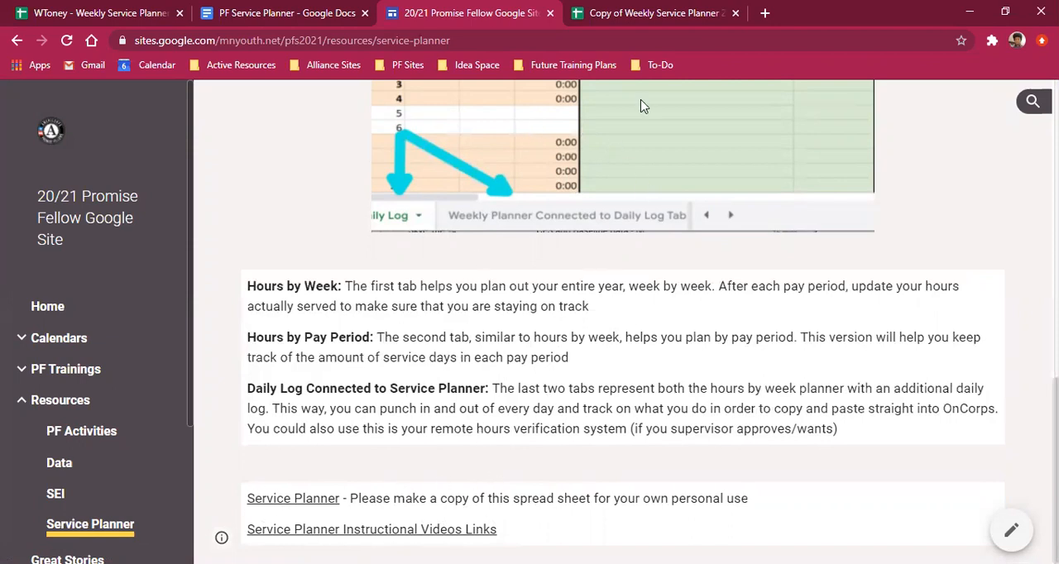
Step: In the Copy of Weekly Service Planner 20/21 spreadsheet, show Hours by Pay Period and select the planned-hours cell for 12/31/2020
left_click(654, 14)
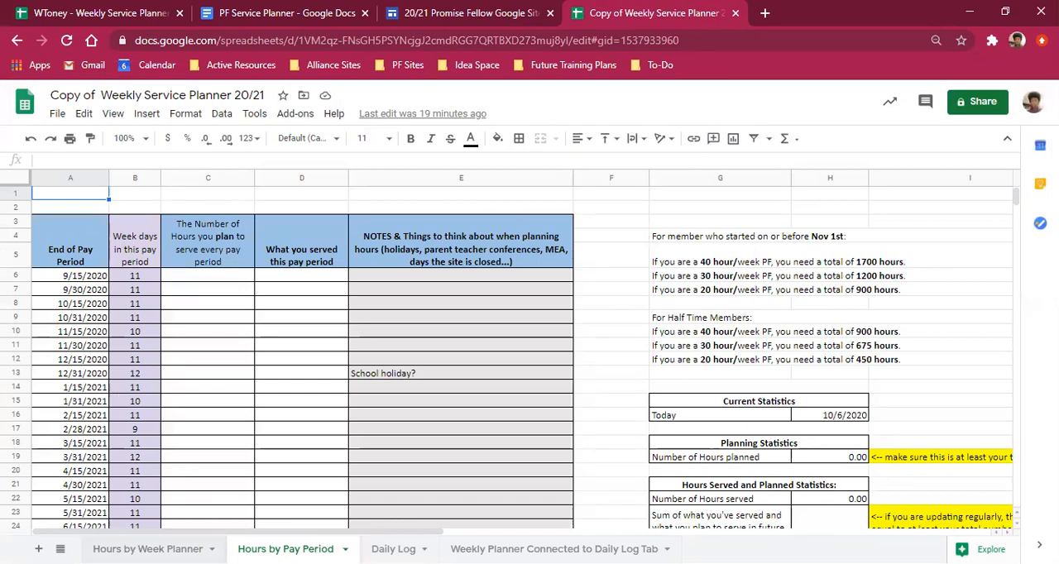
left_click(148, 549)
left_click(286, 549)
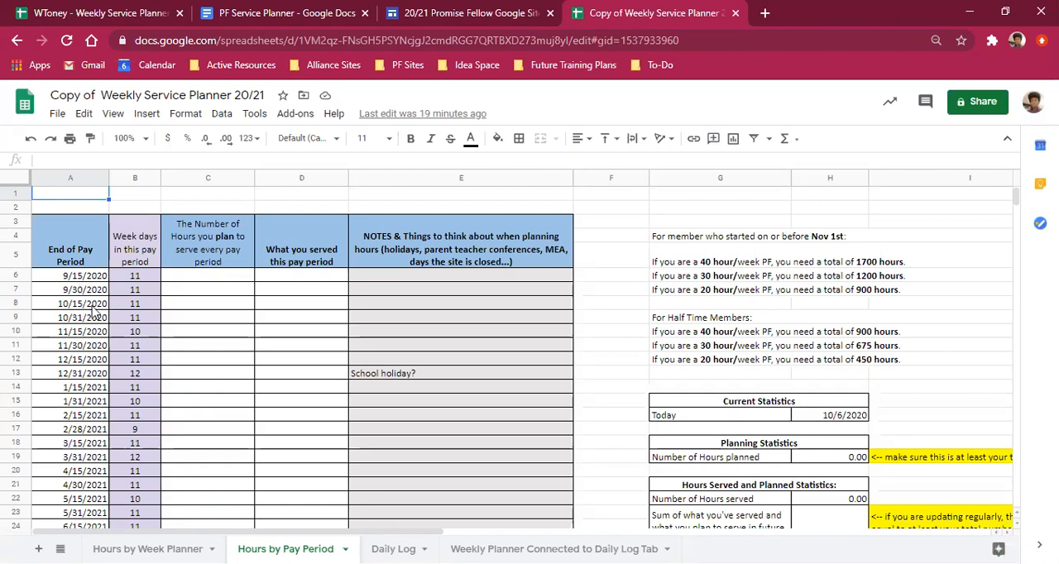
left_click(82, 375)
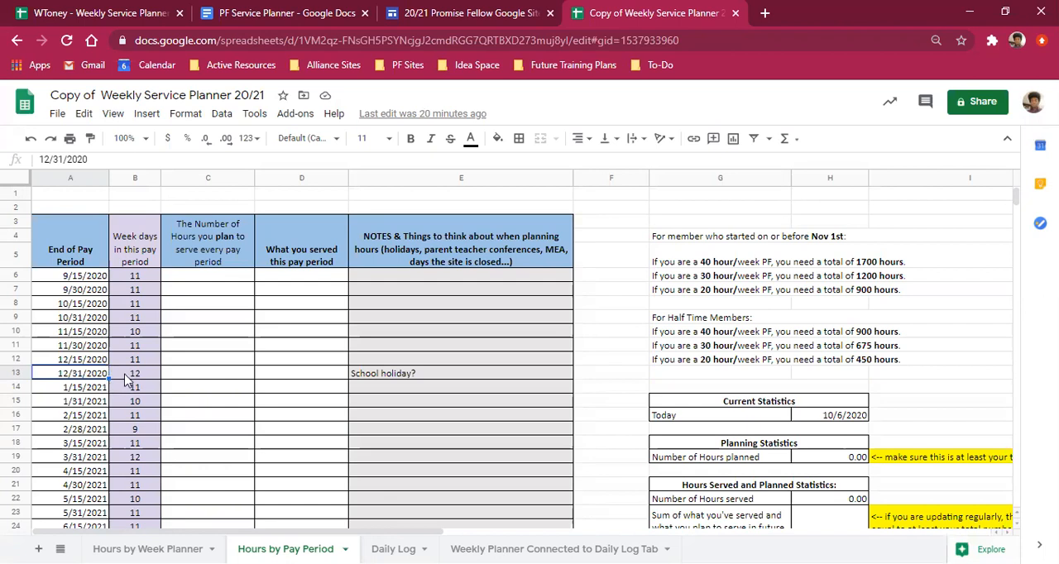
left_click(189, 370)
left_click(194, 377)
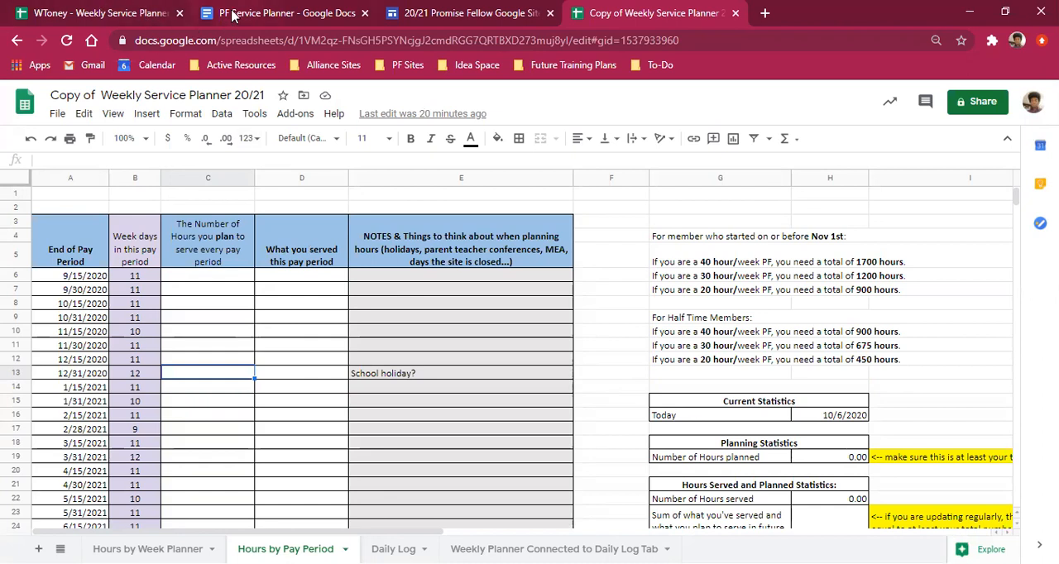
Step: Consult the table of hours per 9 to 12 day pay period in the PF Service Planner document
left_click(232, 13)
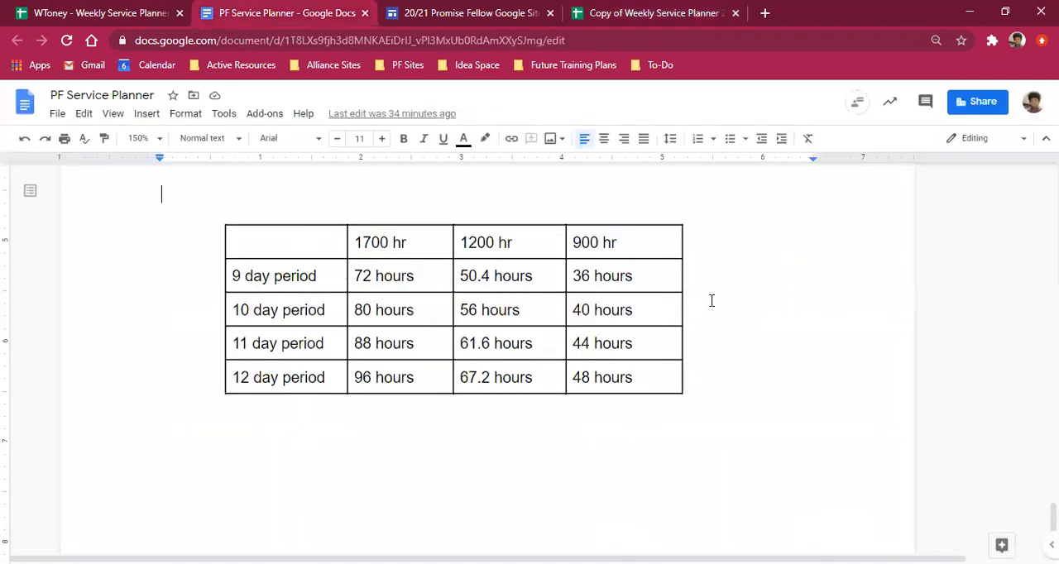
scroll(673, 316, "up", 1)
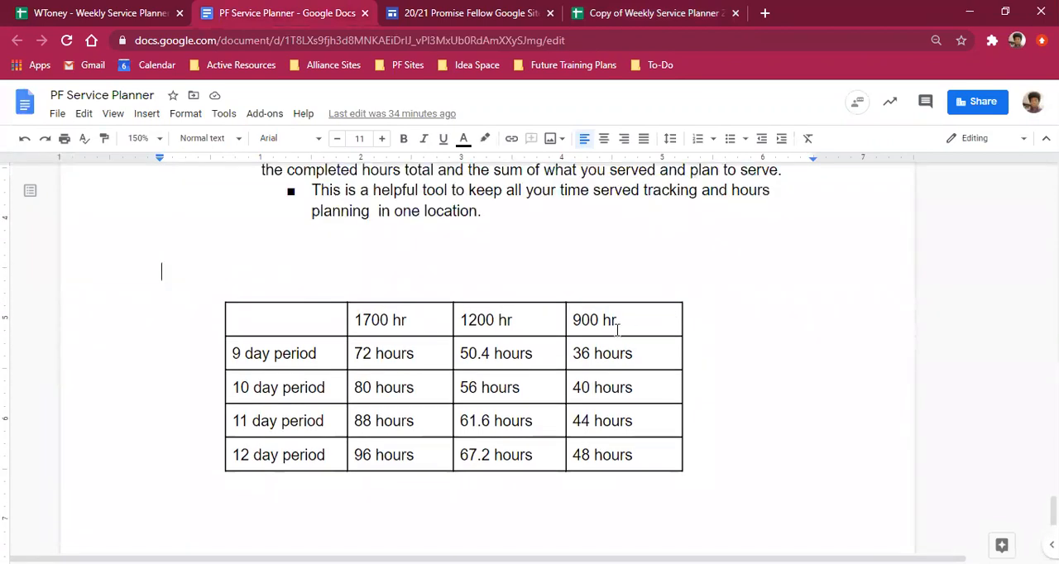
scroll(449, 265, "down", 2)
scroll(433, 248, "up", 1)
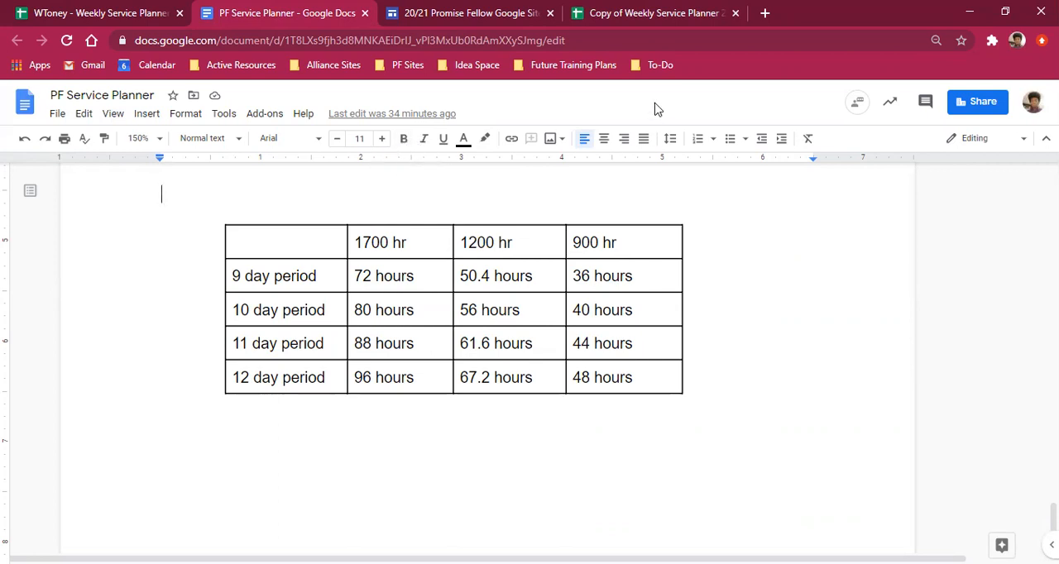
Step: Return to the blank service planner copy and examine its pay period rows, hours-served column and statistics tables
left_click(662, 13)
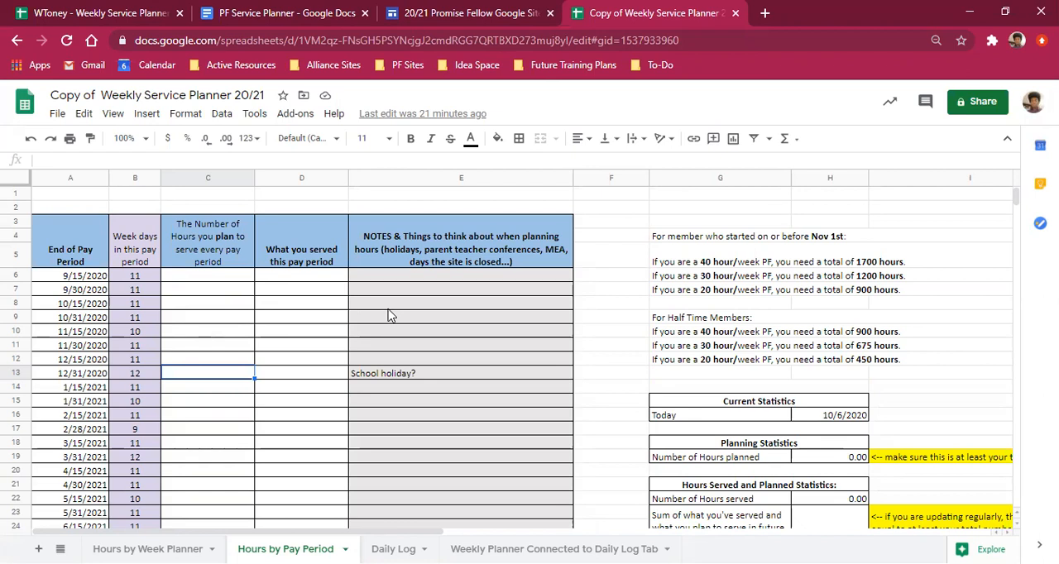
scroll(620, 314, "down", 1)
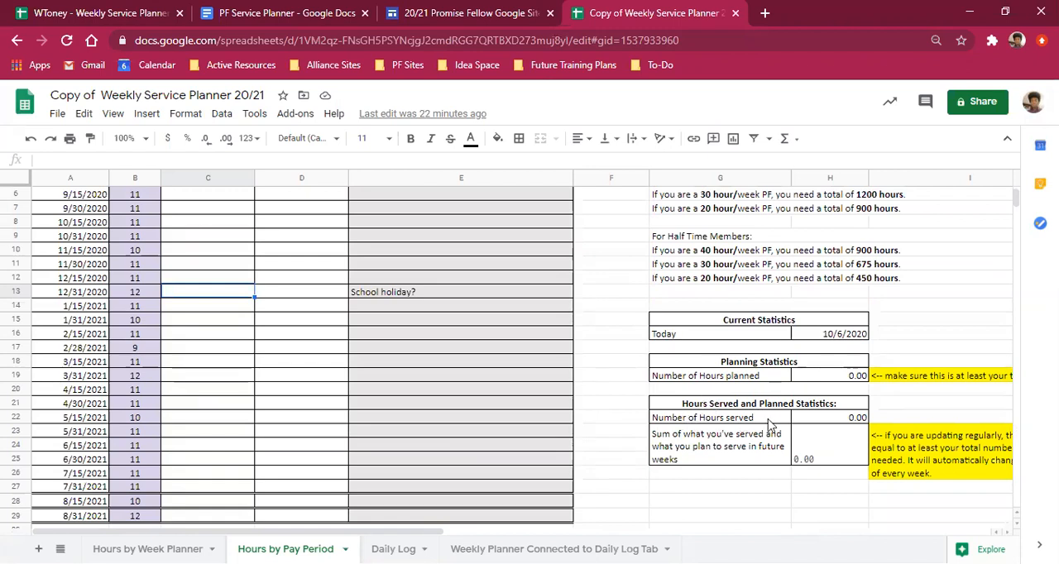
scroll(538, 397, "up", 1)
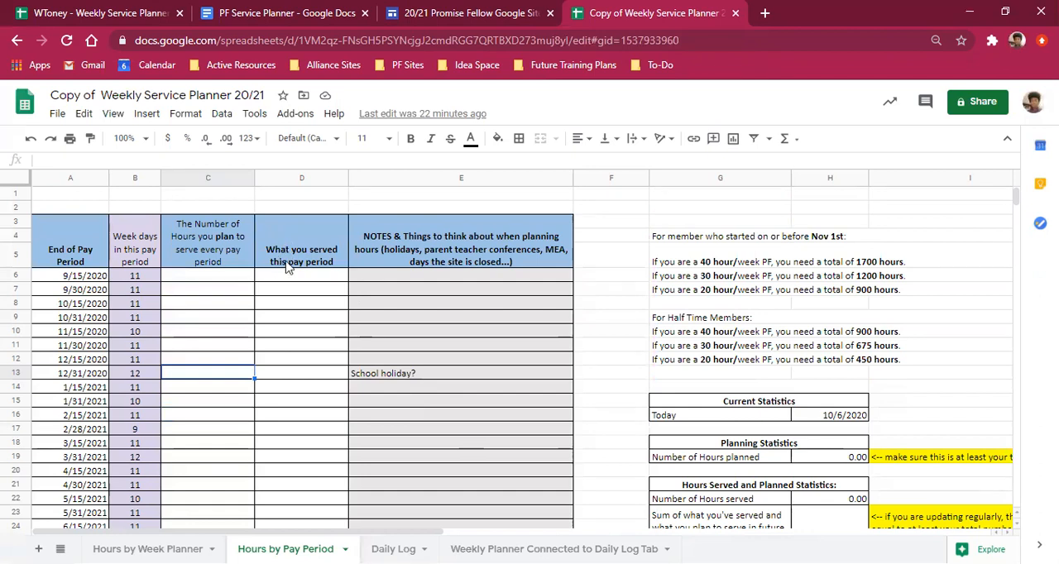
scroll(289, 281, "down", 1)
scroll(288, 287, "down", 1)
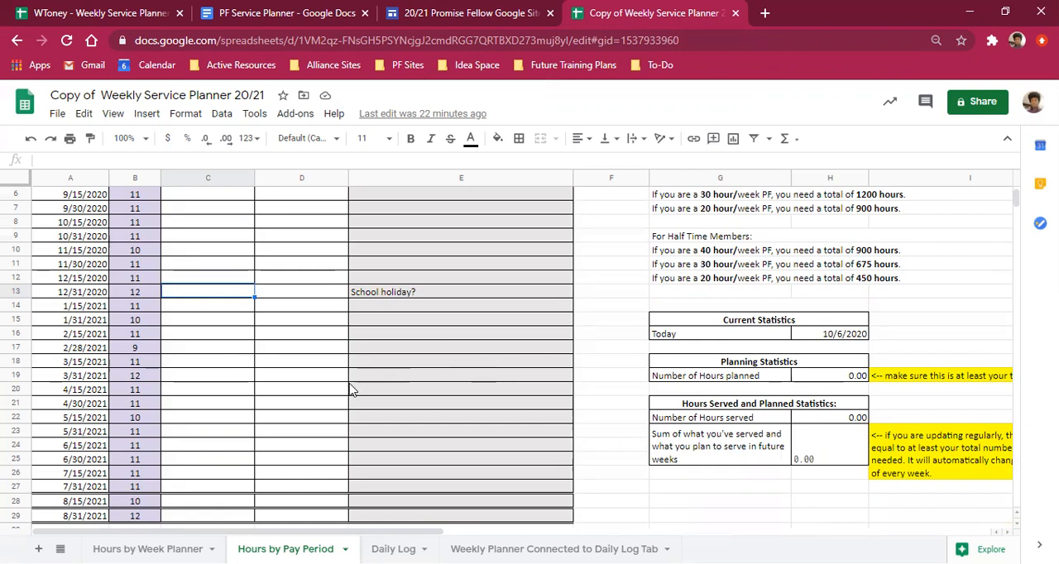
scroll(224, 203, "up", 1)
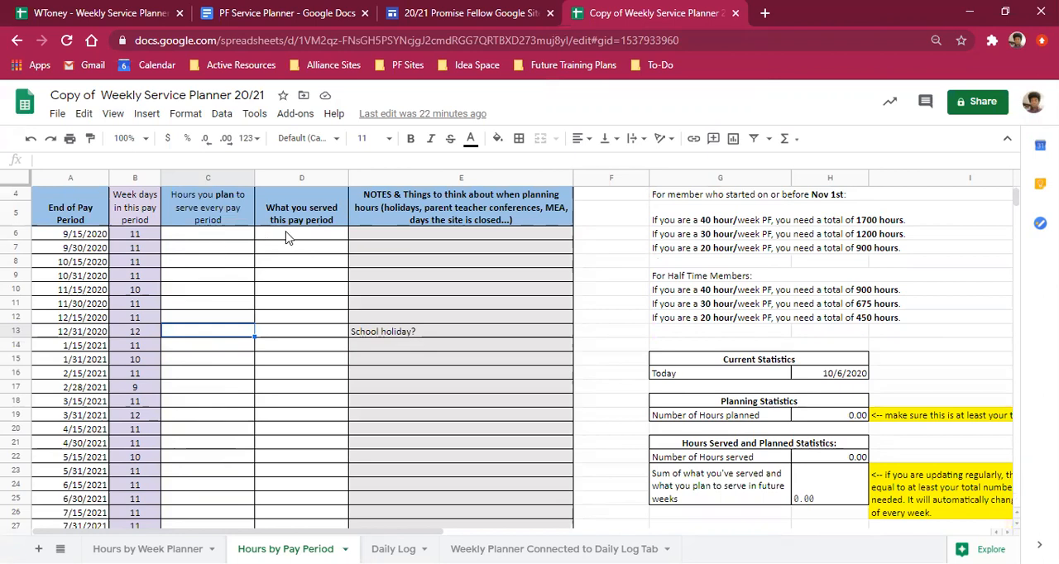
scroll(287, 238, "down", 1)
scroll(287, 238, "up", 2)
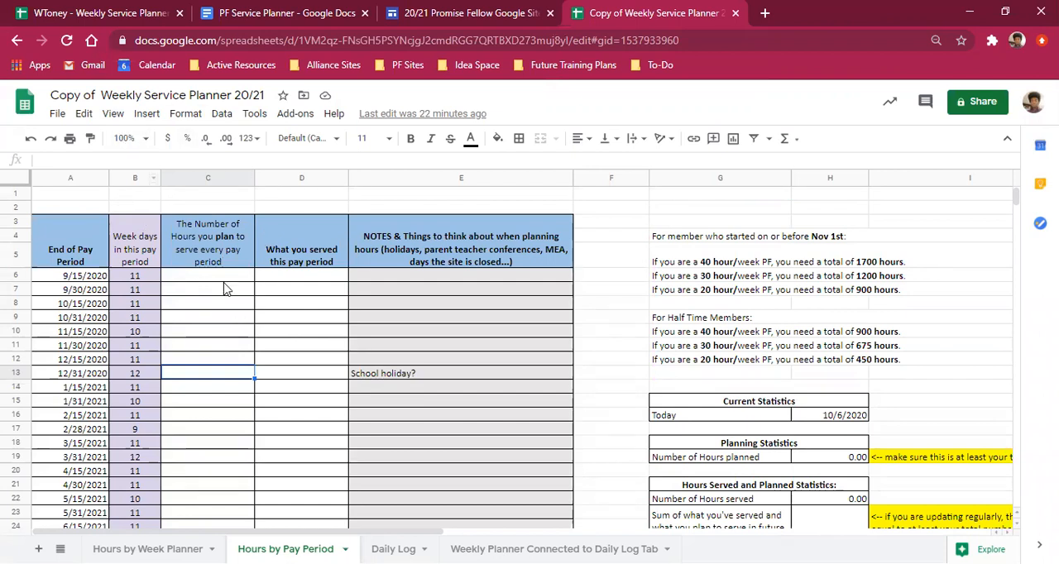
Step: Examine planned hours, served hours, holiday notes and statistics in the filled-in Weekly Service Planner, and return to the blank copy
left_click(104, 15)
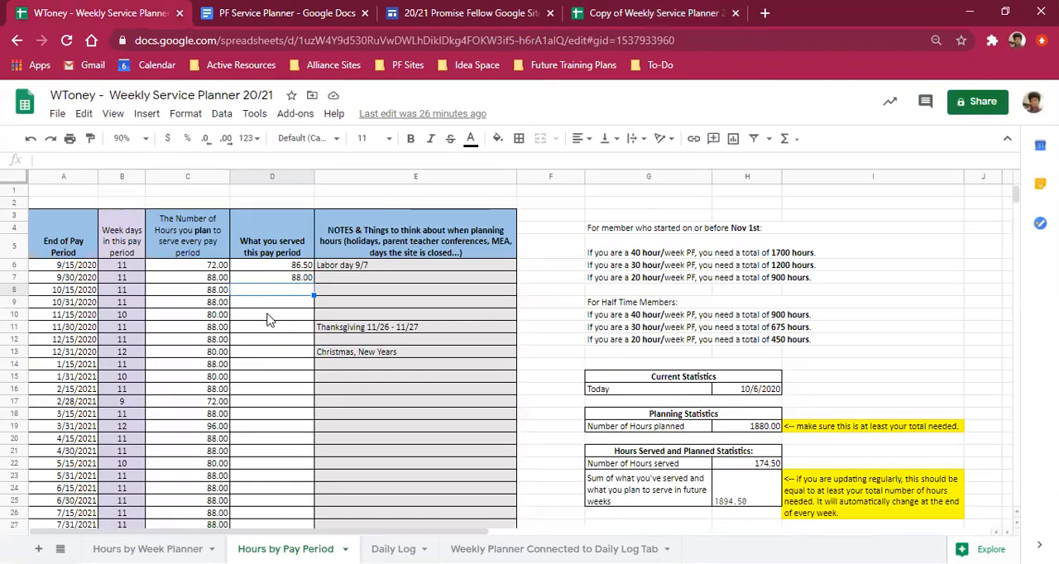
left_click(209, 265)
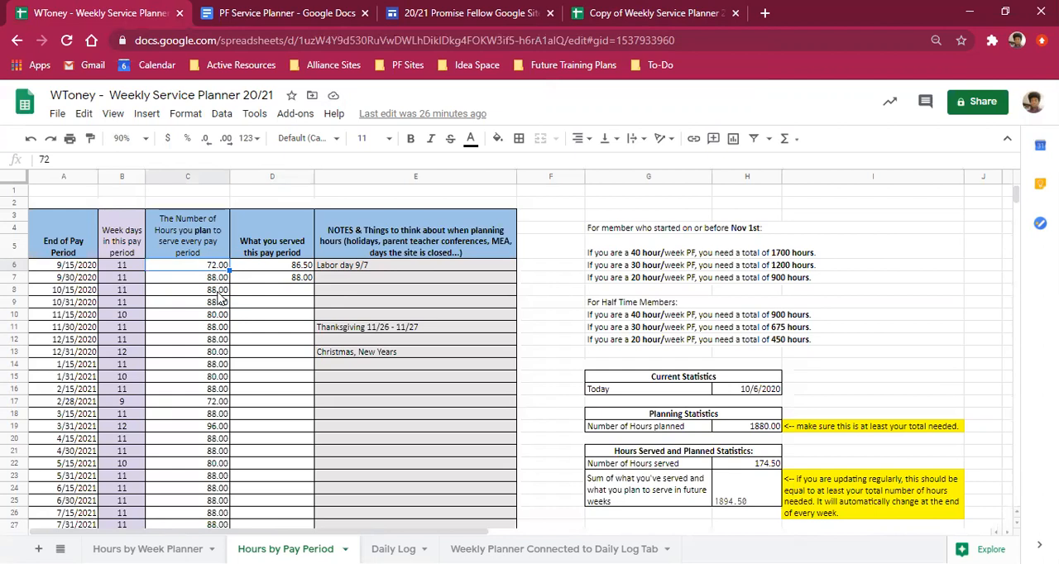
scroll(211, 414, "down", 1)
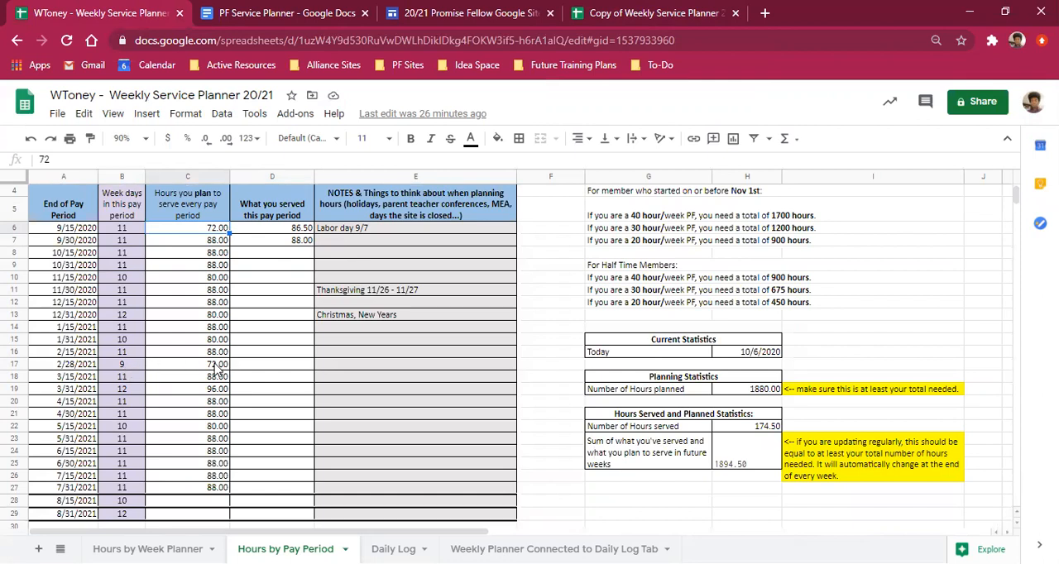
scroll(190, 369, "down", 2)
scroll(193, 367, "up", 2)
scroll(763, 262, "up", 1)
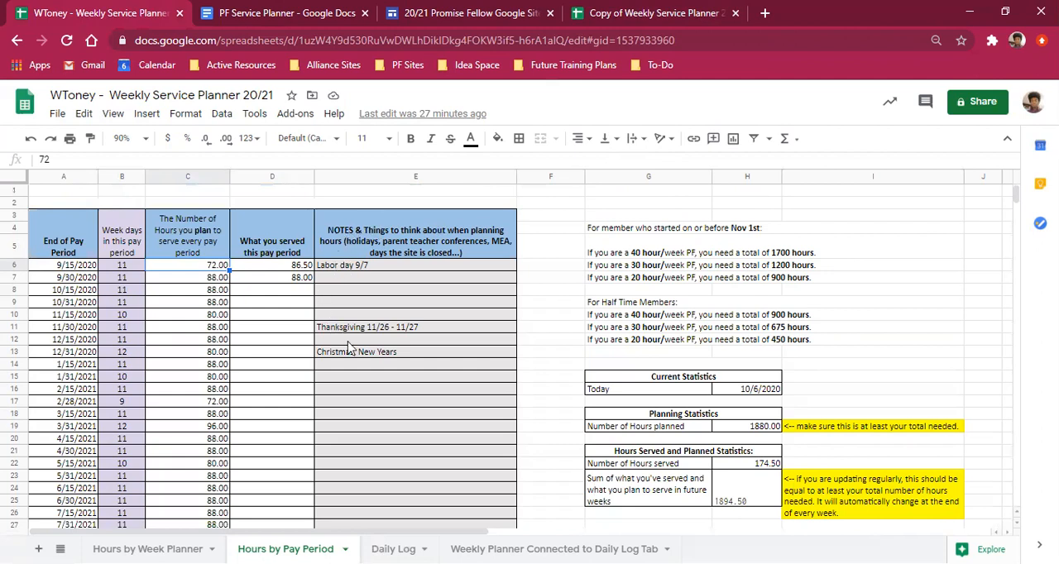
scroll(347, 306, "down", 2)
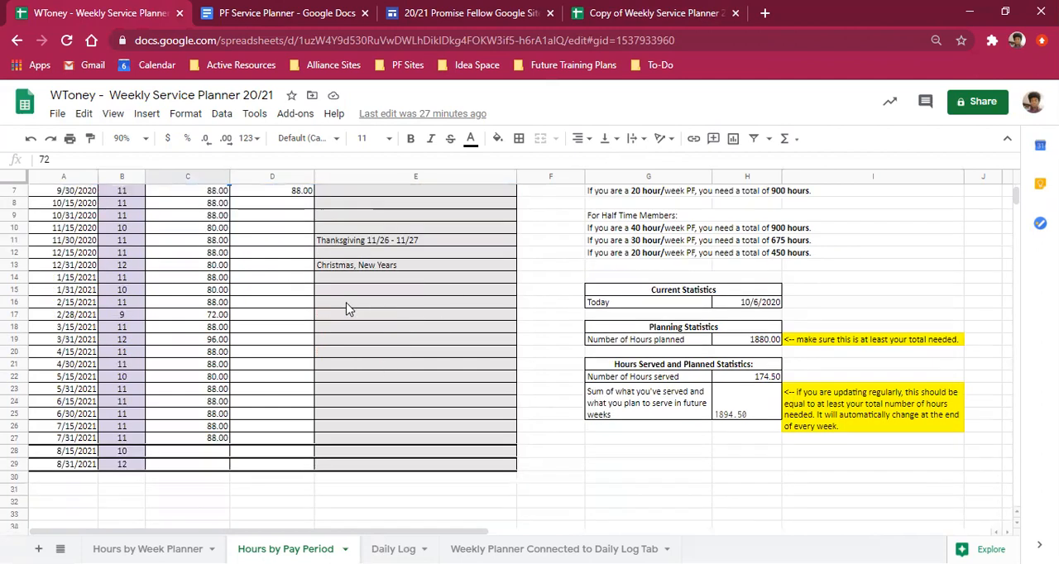
scroll(346, 308, "up", 2)
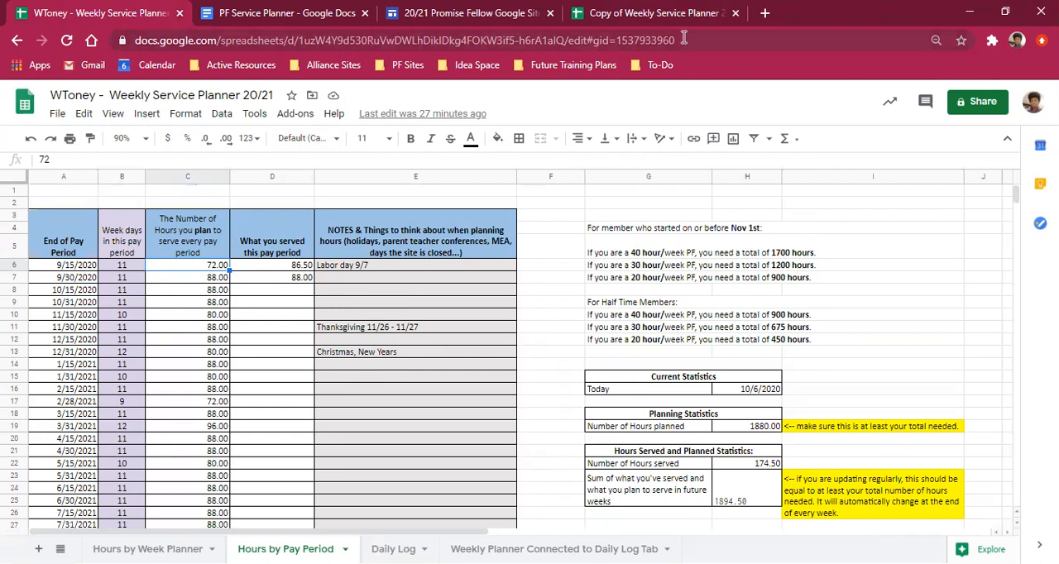
left_click(699, 14)
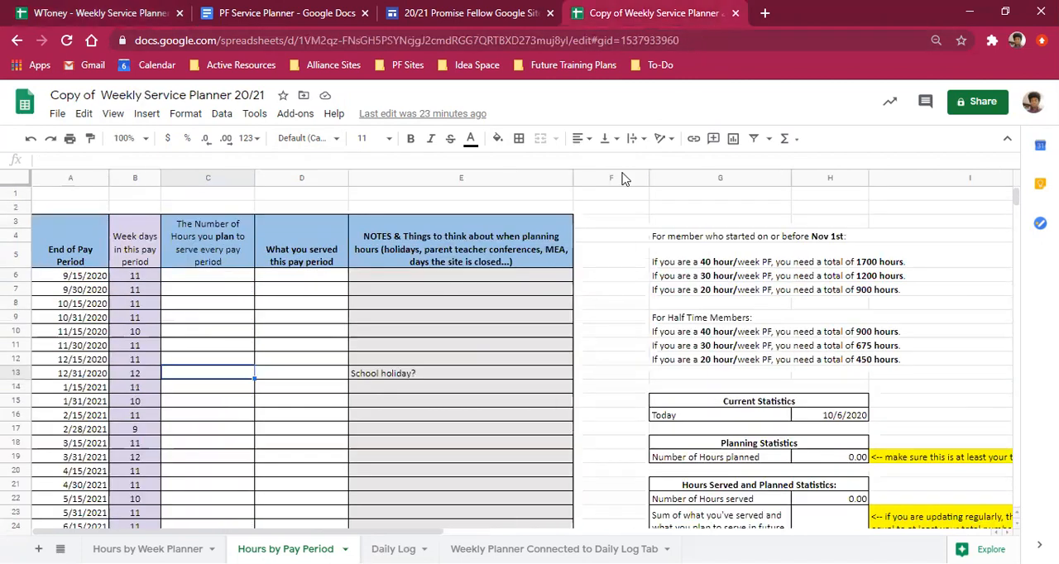